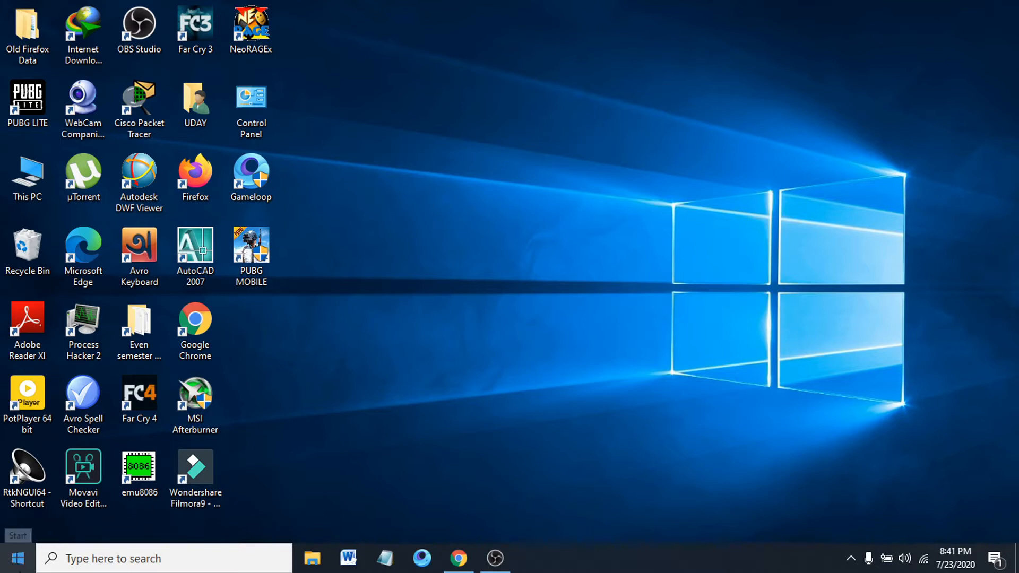
From Start, reach Settings > System > Battery and its per-app battery usage list.
click(18, 558)
mouse_move(18, 489)
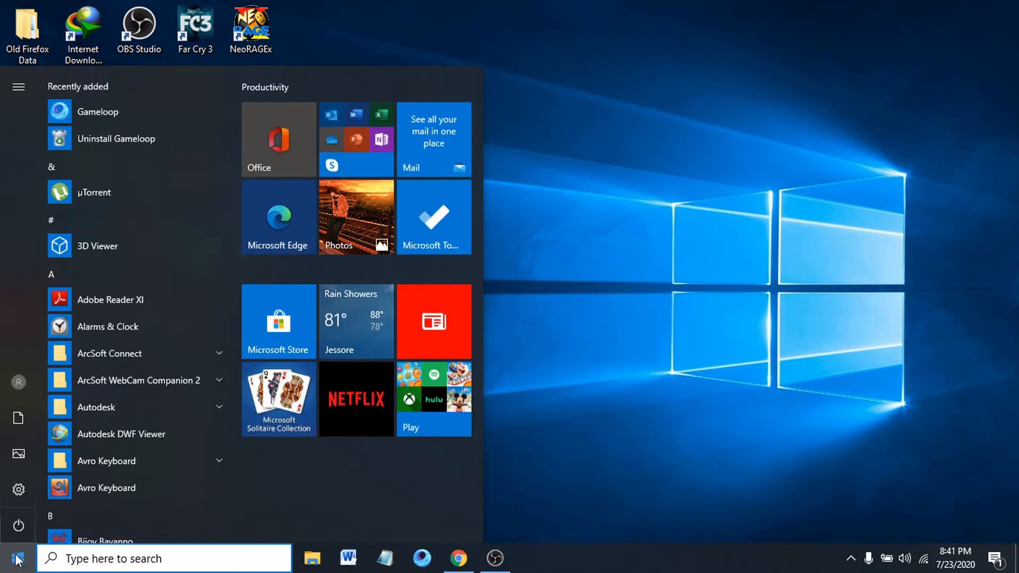
click(16, 498)
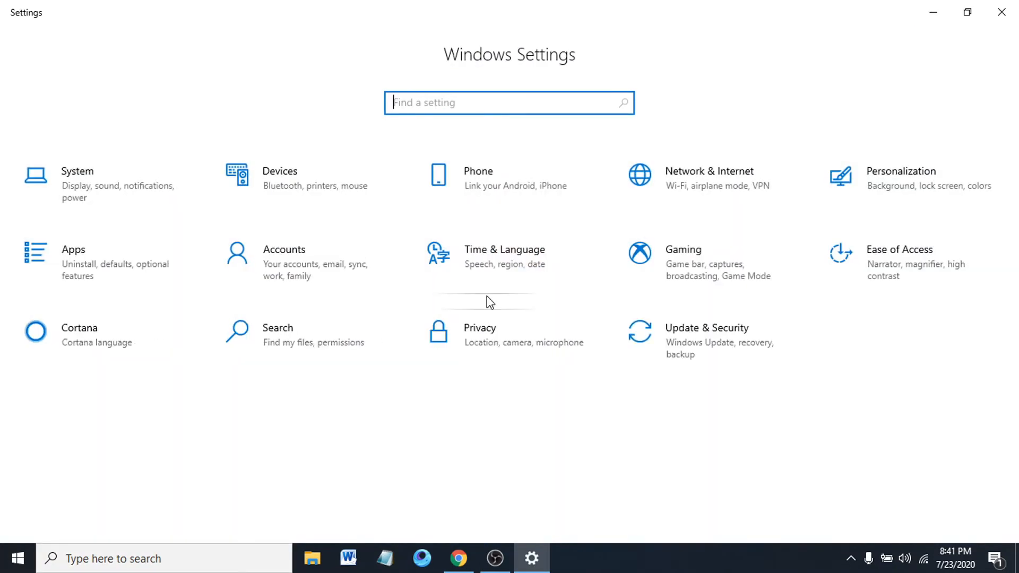
click(98, 203)
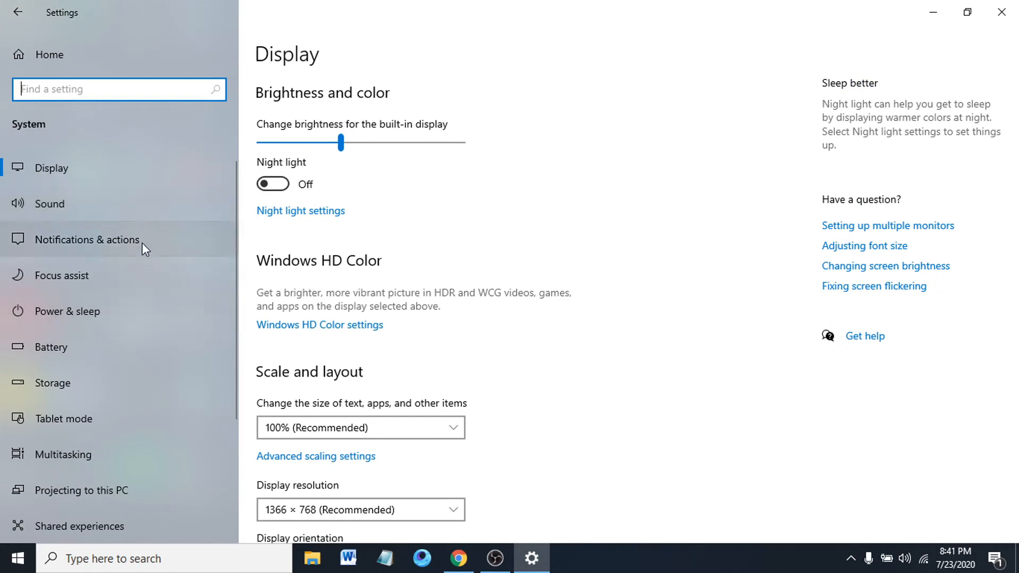
scroll(142, 242, down, 1)
scroll(142, 243, down, 1)
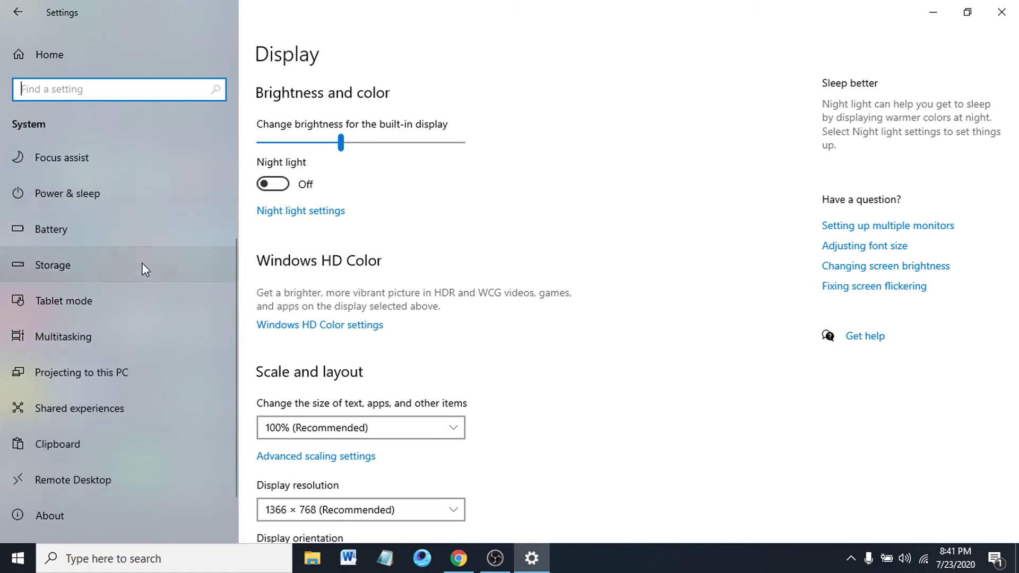
click(129, 240)
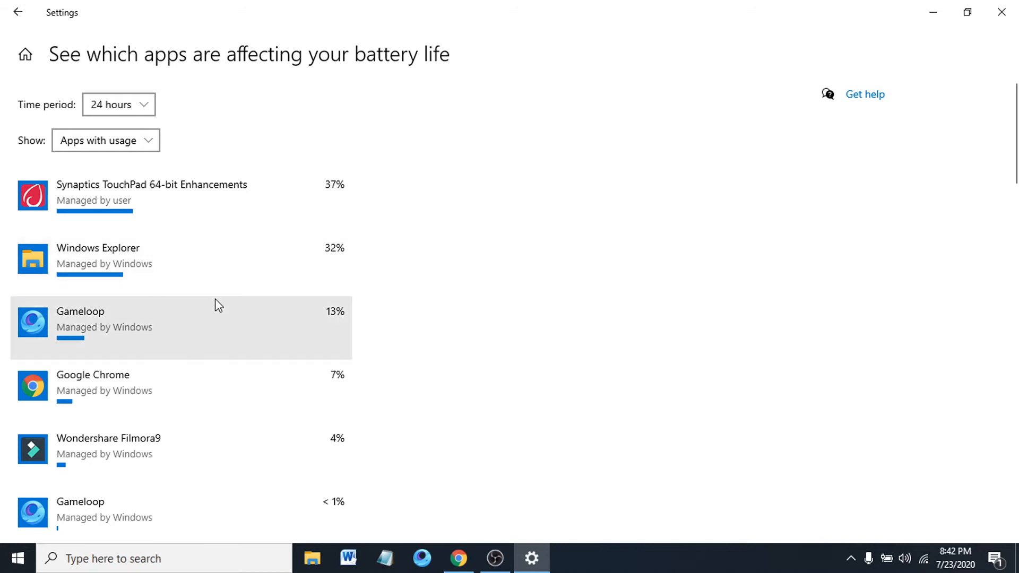
scroll(215, 304, down, 1)
scroll(215, 303, down, 2)
scroll(216, 303, down, 3)
scroll(215, 303, down, 3)
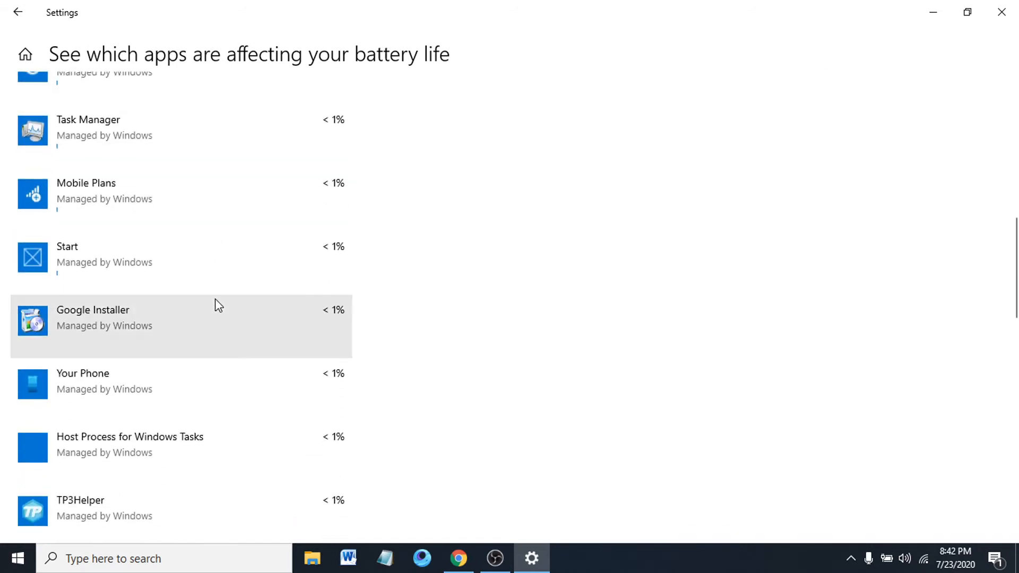
scroll(216, 304, up, 4)
scroll(216, 304, up, 5)
scroll(214, 304, up, 1)
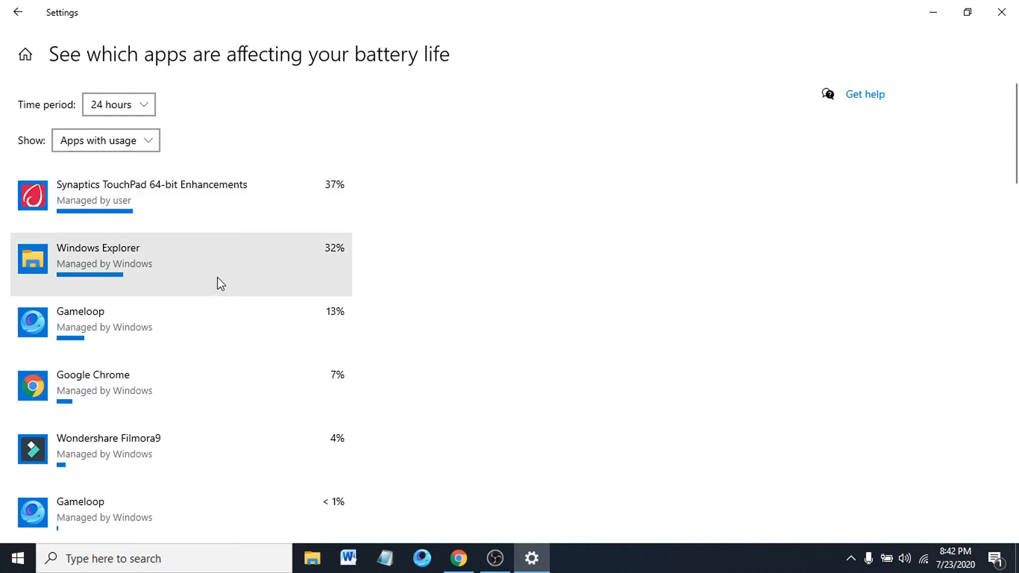
scroll(223, 302, down, 4)
scroll(225, 322, down, 2)
scroll(227, 348, up, 3)
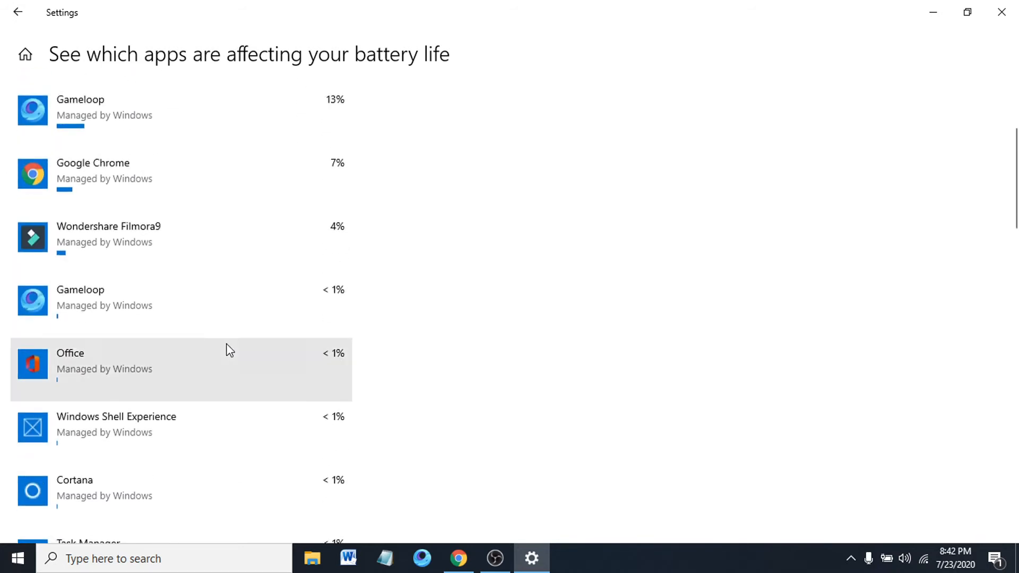
scroll(226, 342, up, 3)
scroll(224, 296, down, 3)
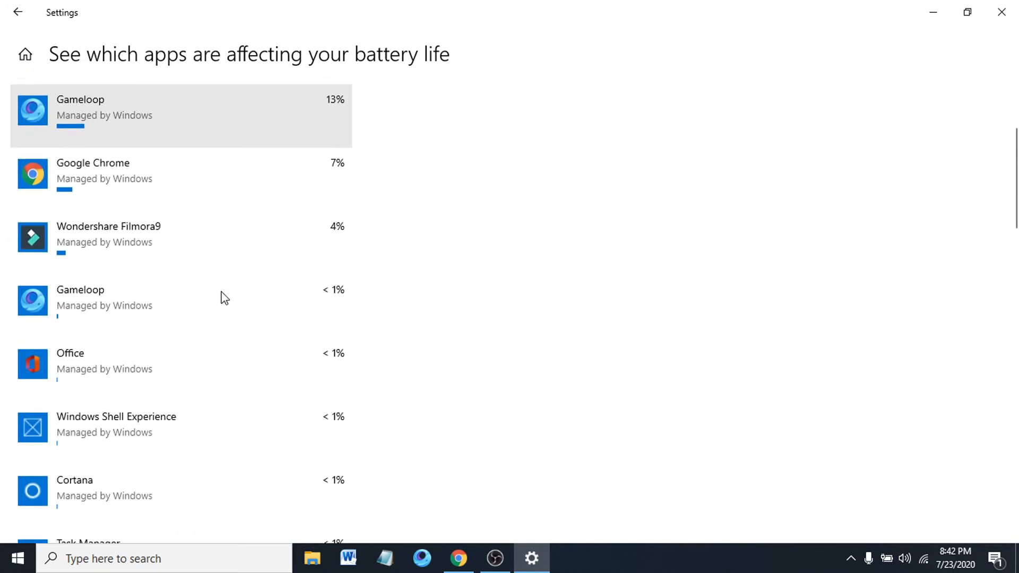
scroll(223, 296, up, 3)
scroll(224, 338, down, 1)
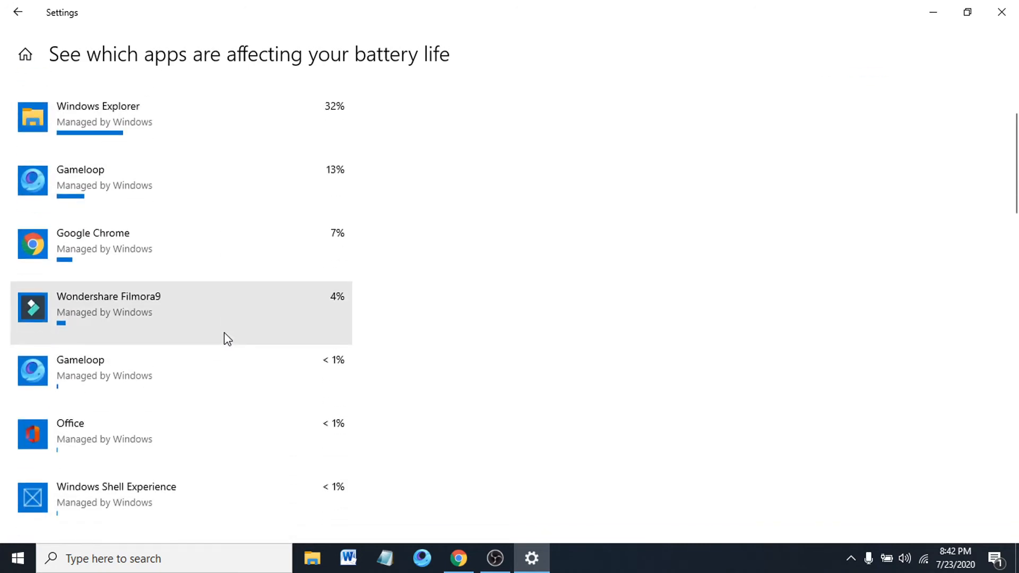
scroll(224, 338, down, 2)
scroll(224, 340, down, 4)
scroll(223, 339, down, 2)
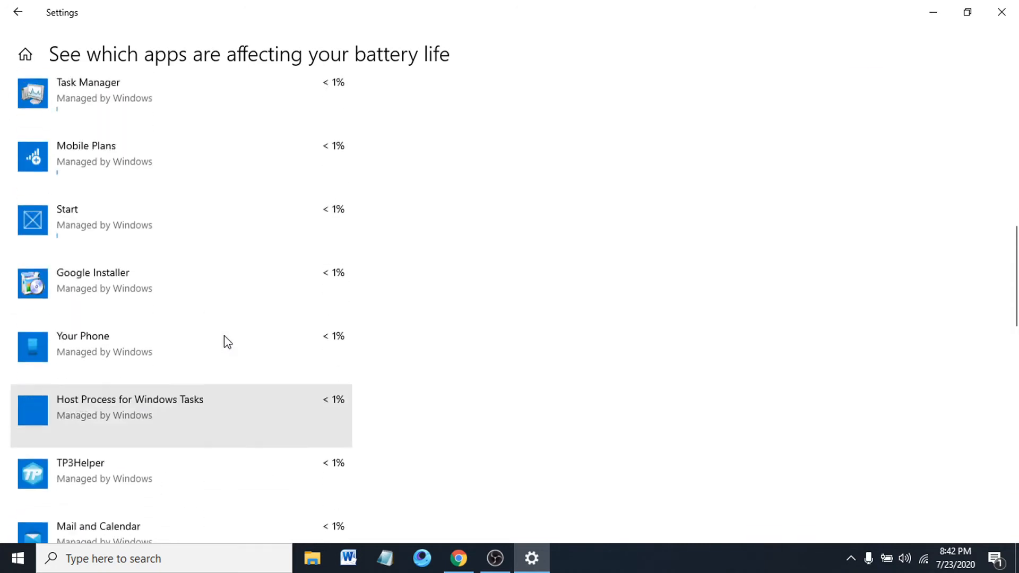
scroll(223, 342, up, 10)
scroll(223, 319, up, 2)
Change the Time period to 6 hours, then to 1 week.
click(145, 105)
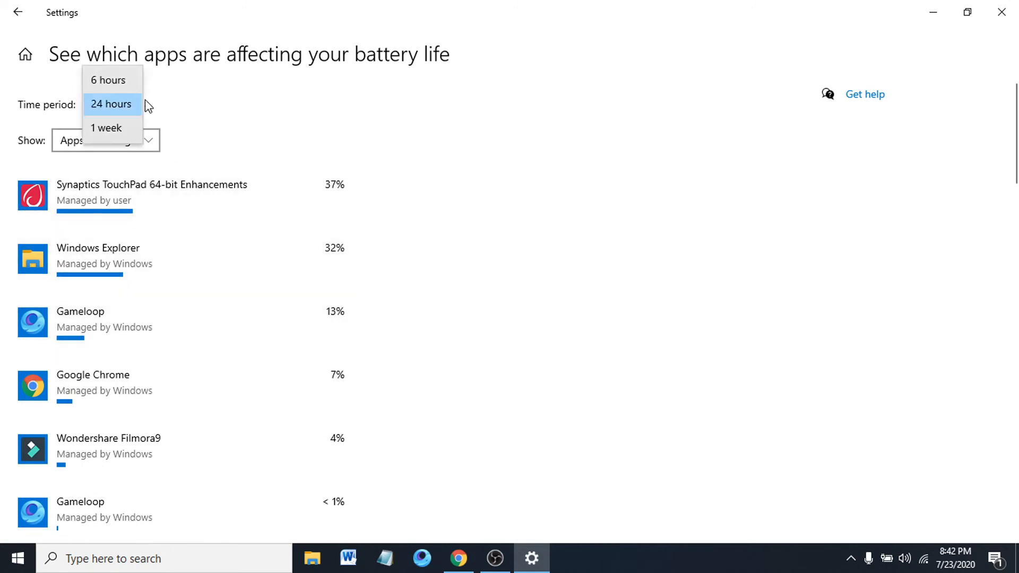
click(110, 81)
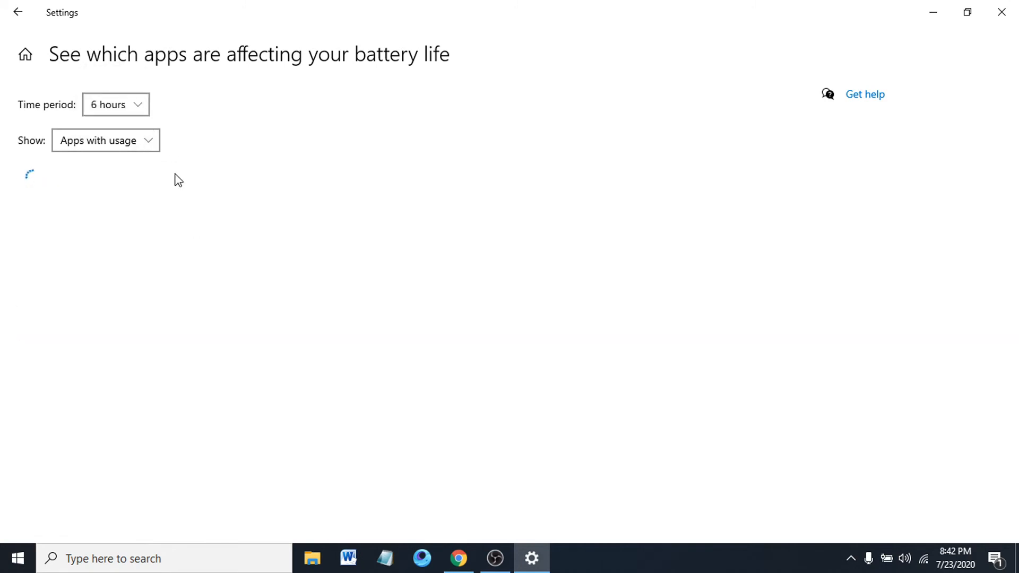
click(145, 105)
click(132, 152)
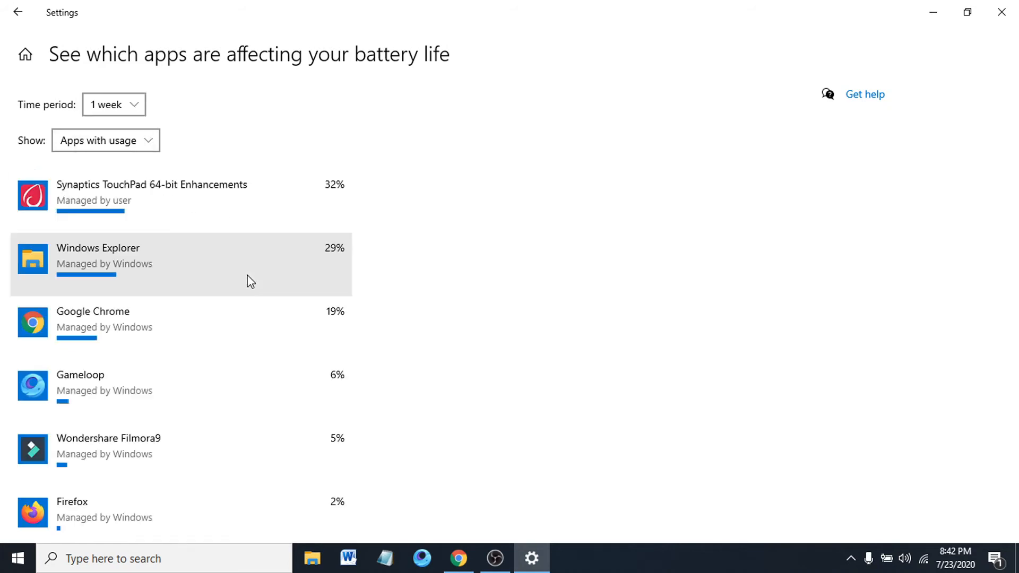
scroll(133, 407, down, 3)
scroll(160, 374, up, 3)
click(140, 144)
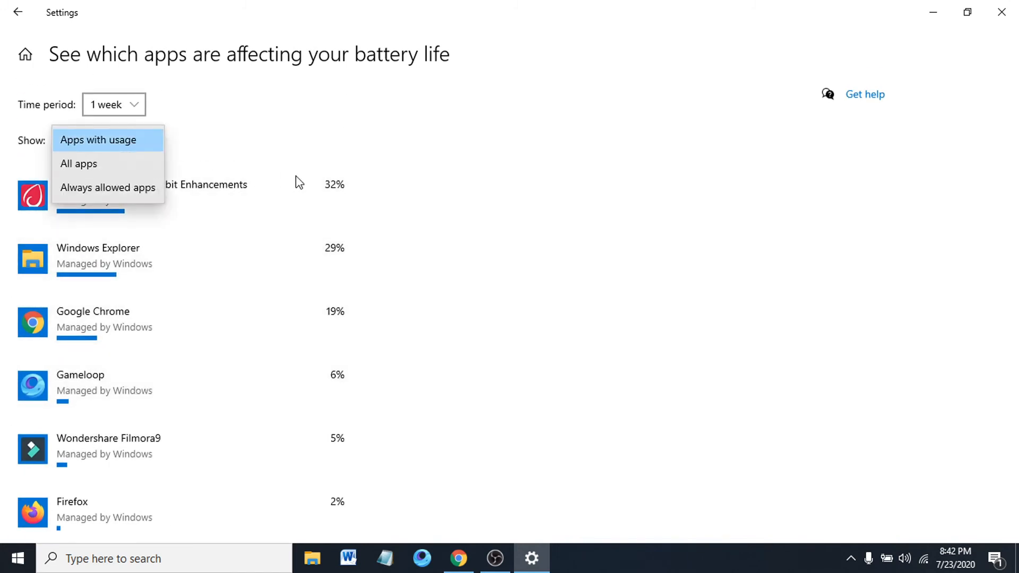
click(147, 167)
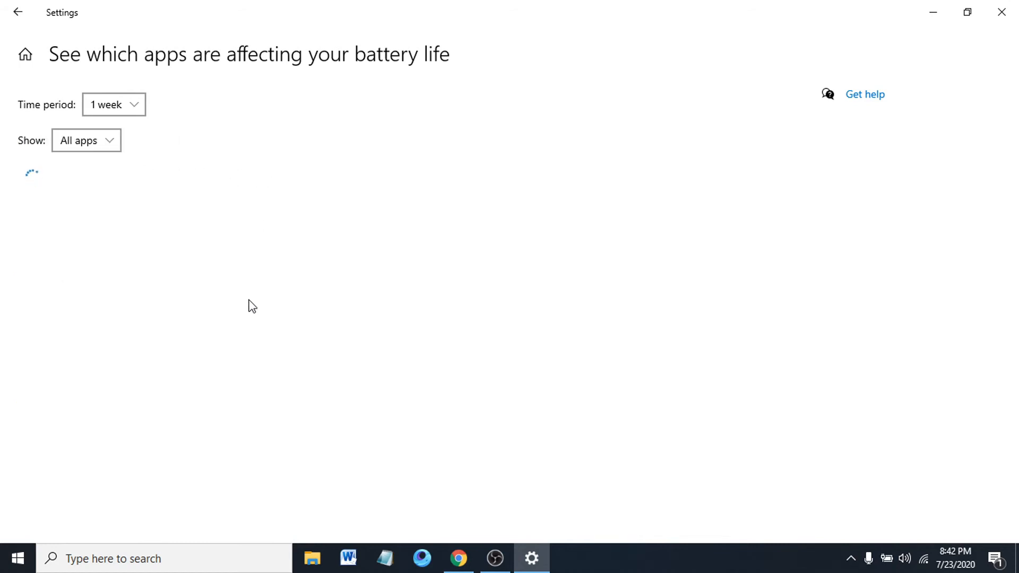
scroll(194, 315, down, 5)
scroll(192, 312, down, 5)
scroll(193, 313, down, 4)
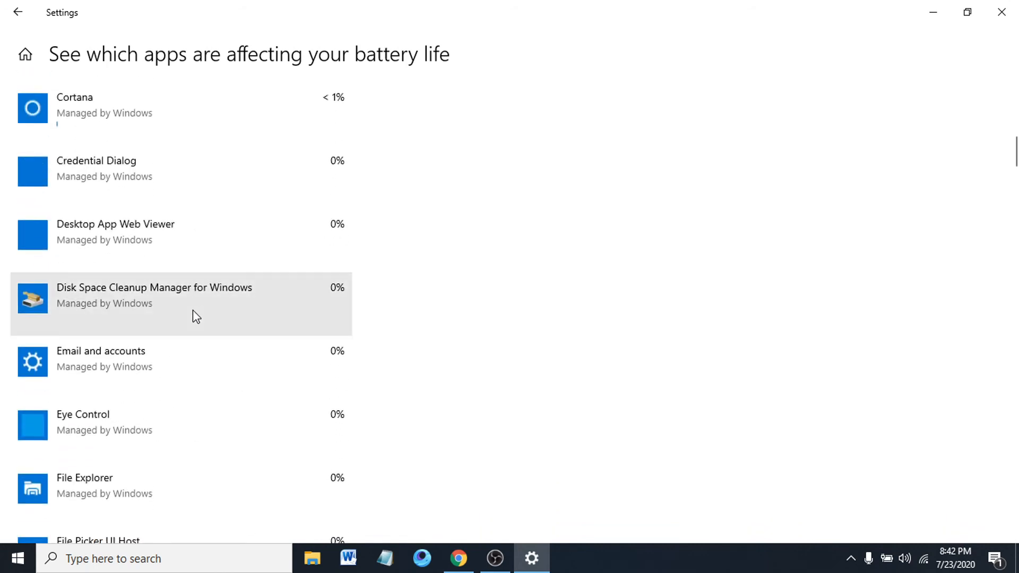
scroll(193, 313, down, 5)
scroll(193, 313, up, 5)
scroll(193, 312, down, 4)
scroll(192, 311, down, 5)
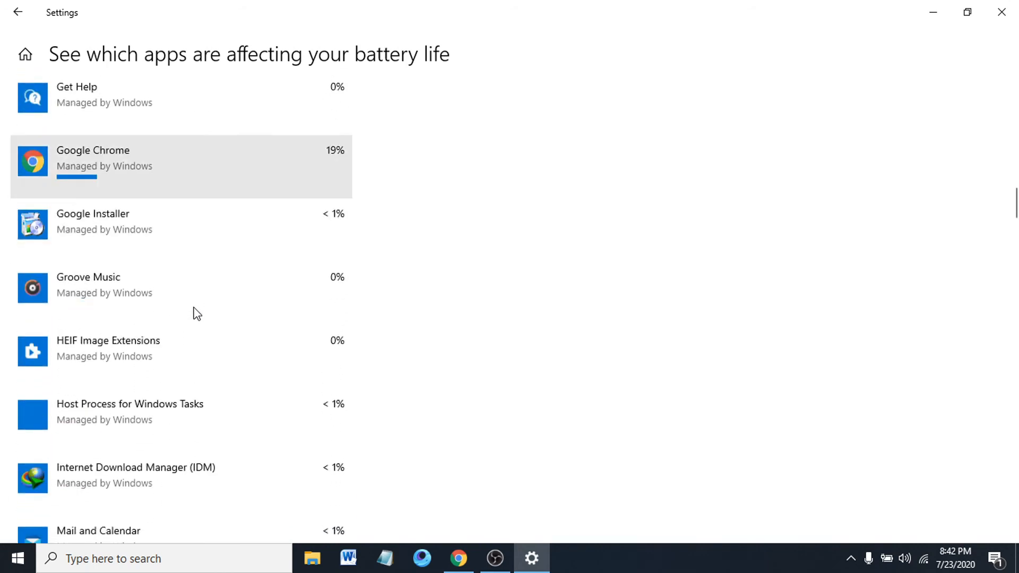
scroll(193, 311, down, 2)
scroll(196, 307, up, 5)
scroll(195, 308, up, 5)
scroll(195, 312, up, 5)
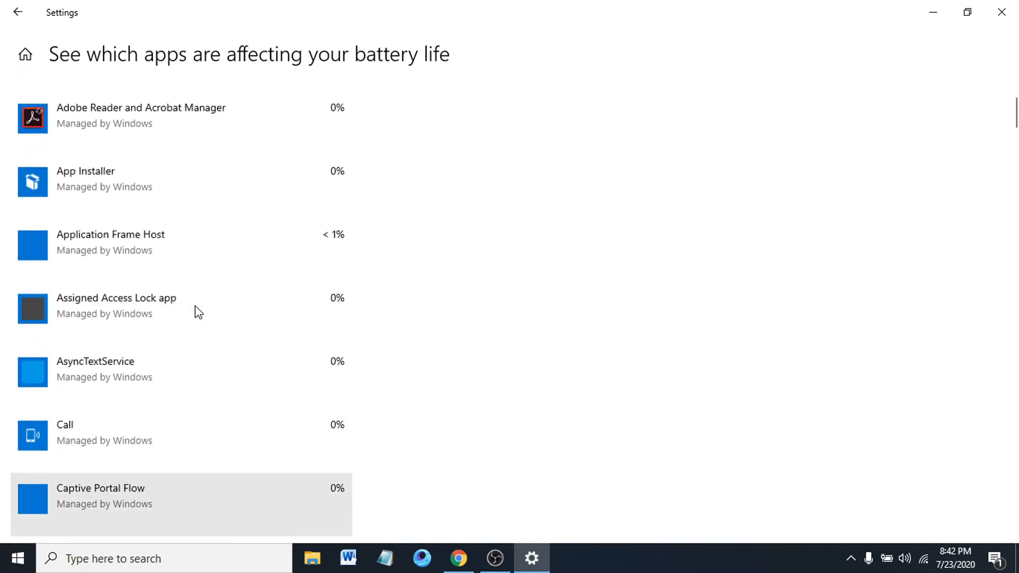
scroll(196, 311, up, 2)
click(91, 140)
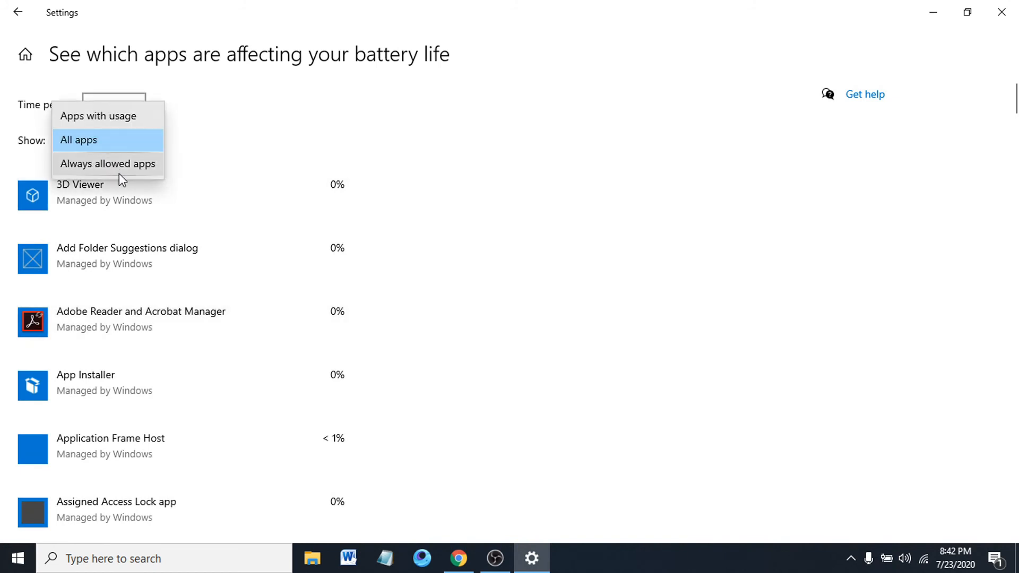
click(120, 118)
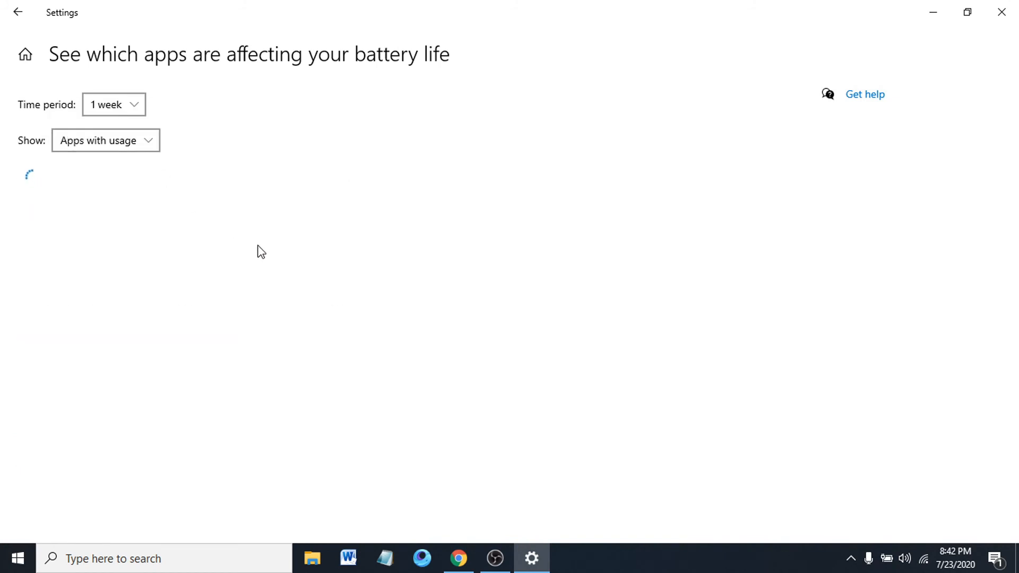